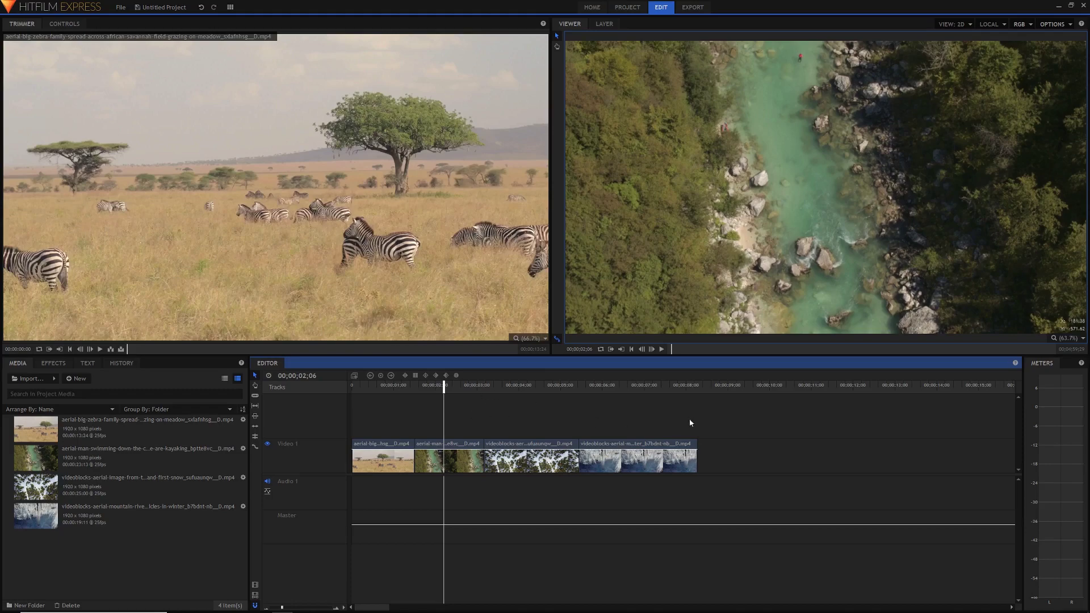
# Scrub the timeline to preview the aerial sequence up to the icy waterfall clip
pyautogui.moveTo(509, 386); pyautogui.dragTo(469, 385)
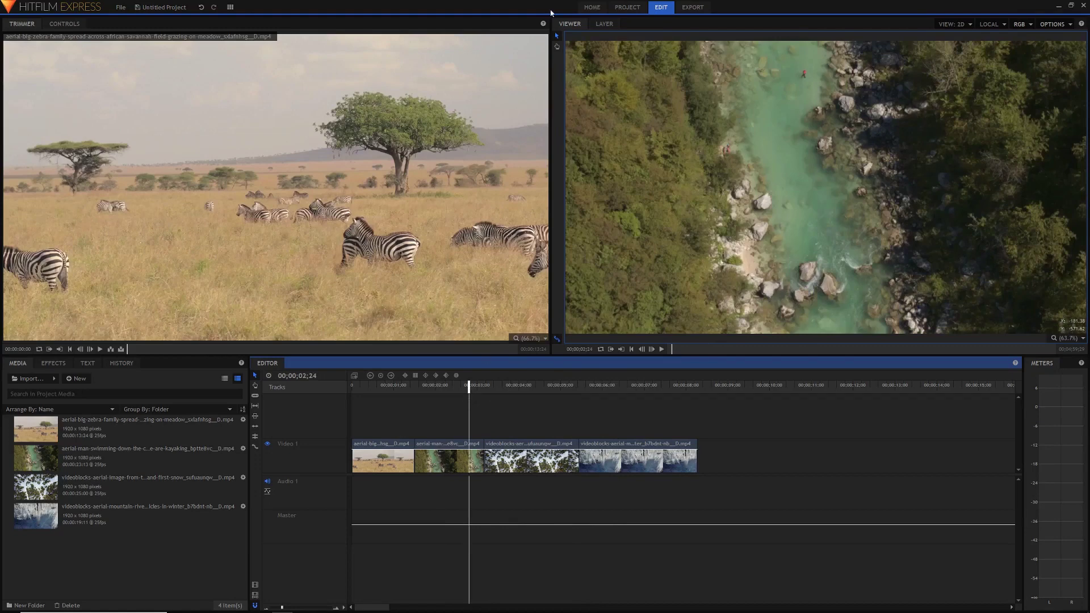
# Jump through the zebra and kayaking river clips, then bring up the 1920×1080 project settings
pyautogui.click(370, 386)
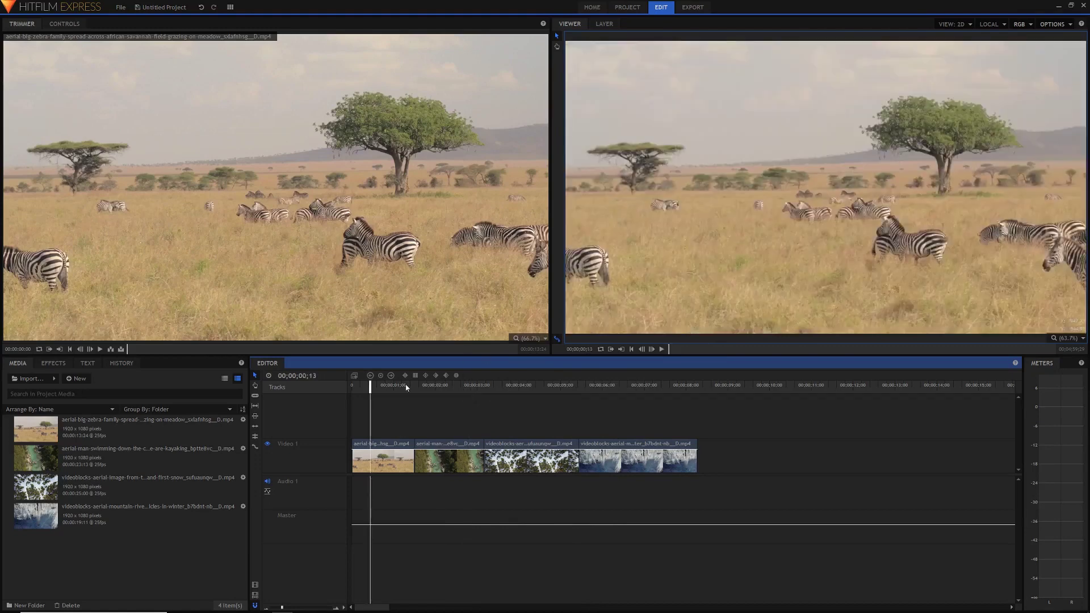
pyautogui.click(447, 386)
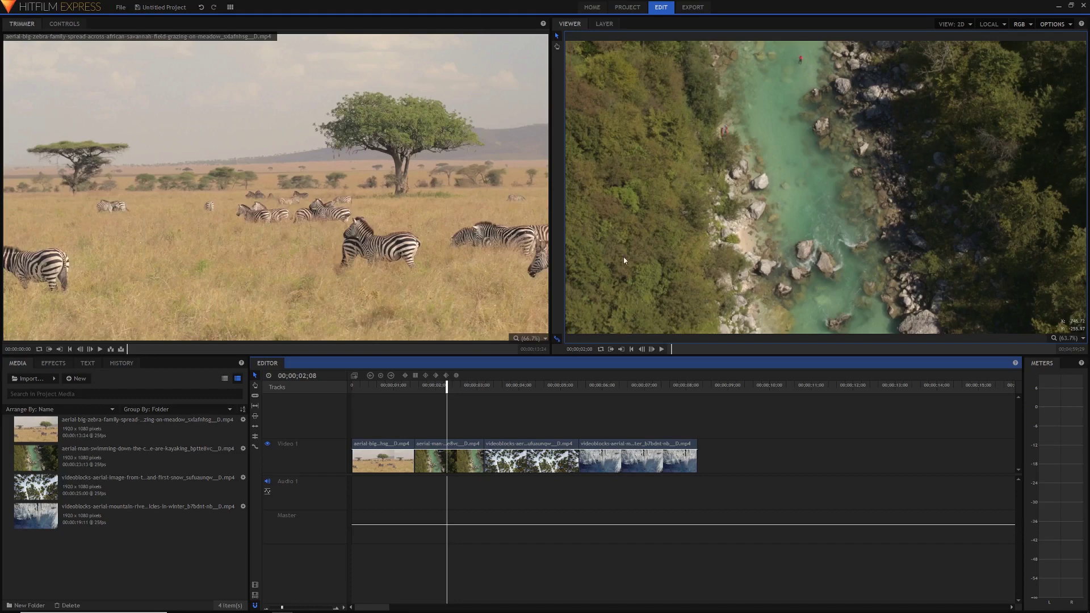
pyautogui.click(626, 8)
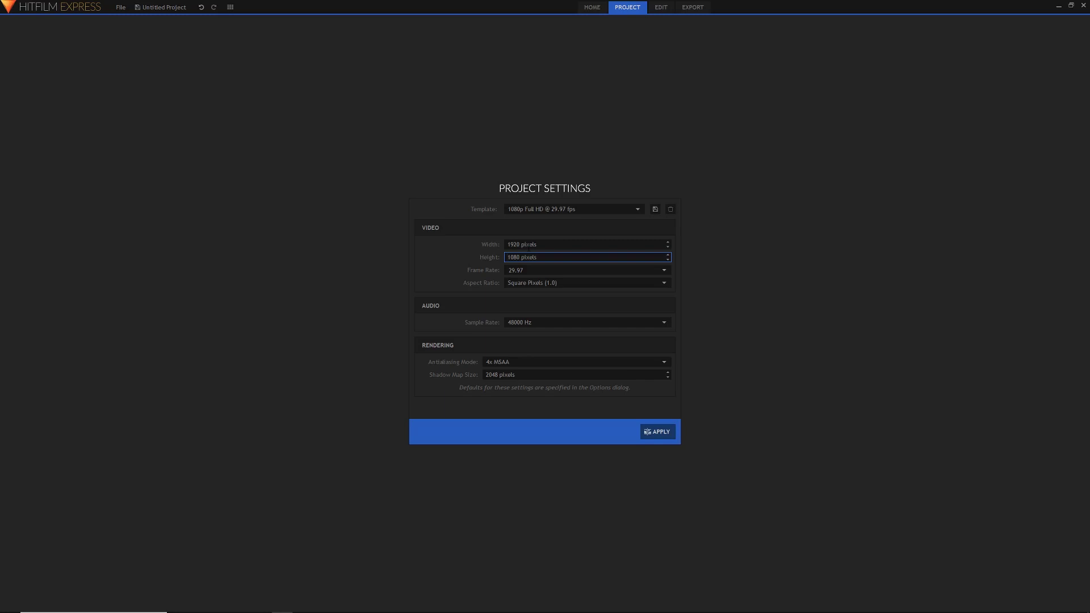
# Select the 1920 project width value and switch over to Windows Calculator
pyautogui.click(526, 244)
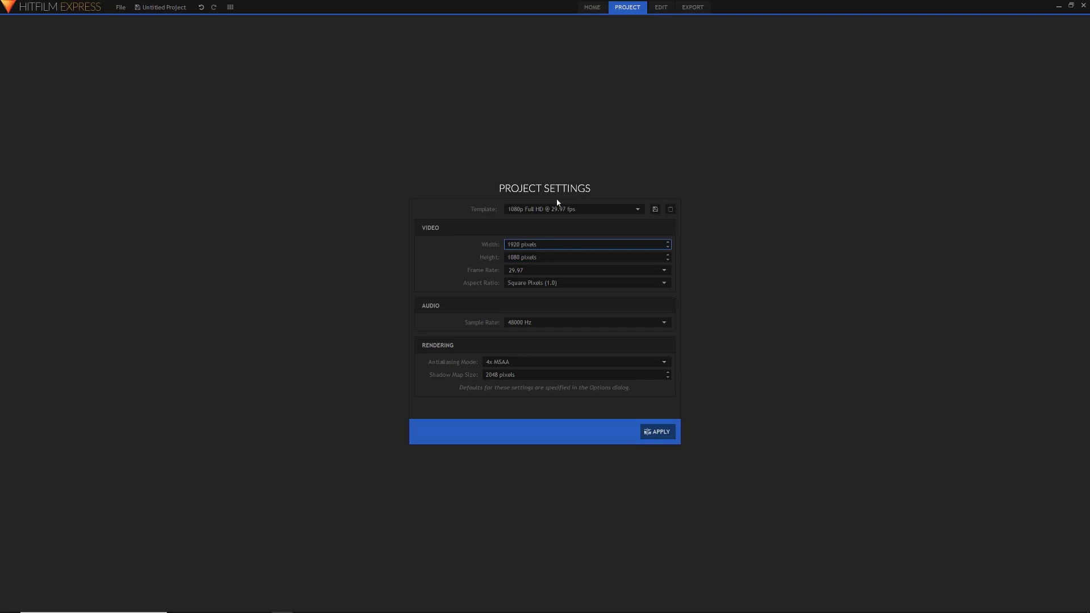
pyautogui.doubleClick(514, 244)
pyautogui.hotkey('alt', 'Tab')
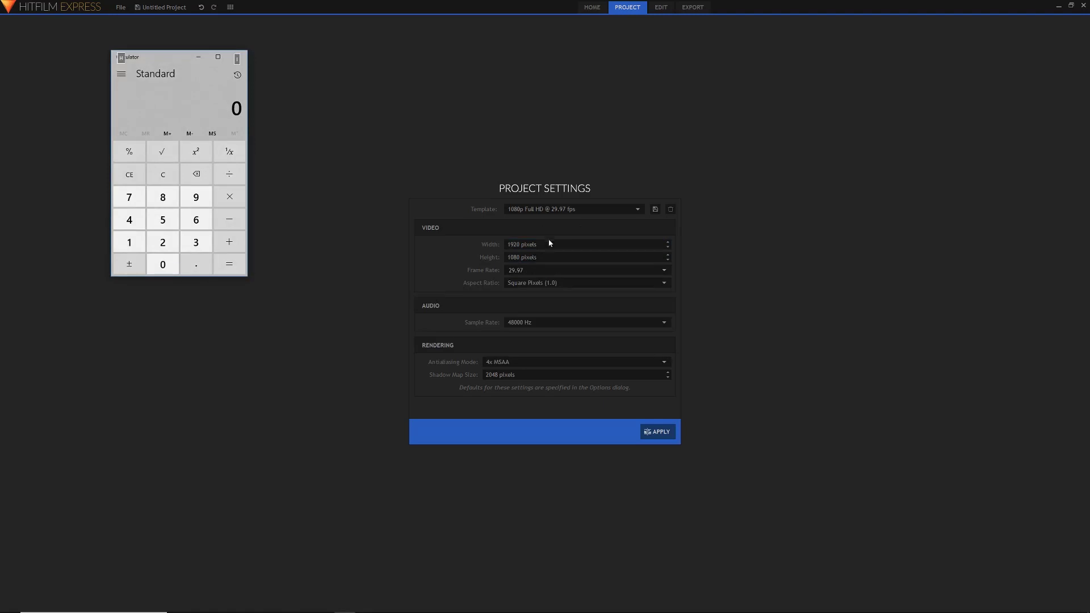
# Calculate 1920 ÷ 2.35 ≈ 817 in Calculator, then return to HitFilm's project settings
pyautogui.click(136, 246)
pyautogui.click(195, 199)
pyautogui.click(162, 247)
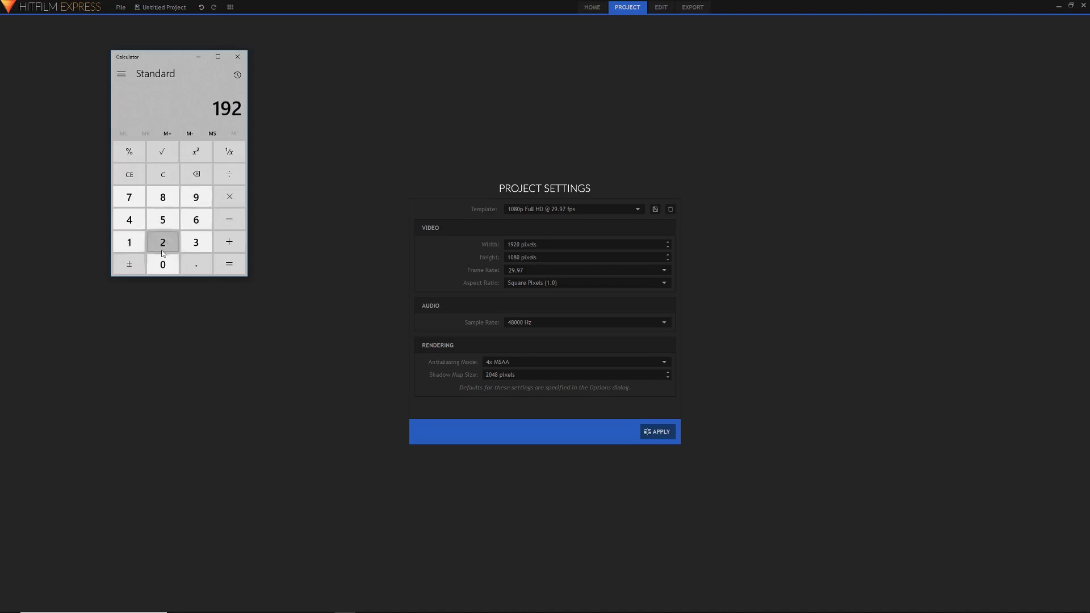
pyautogui.click(162, 264)
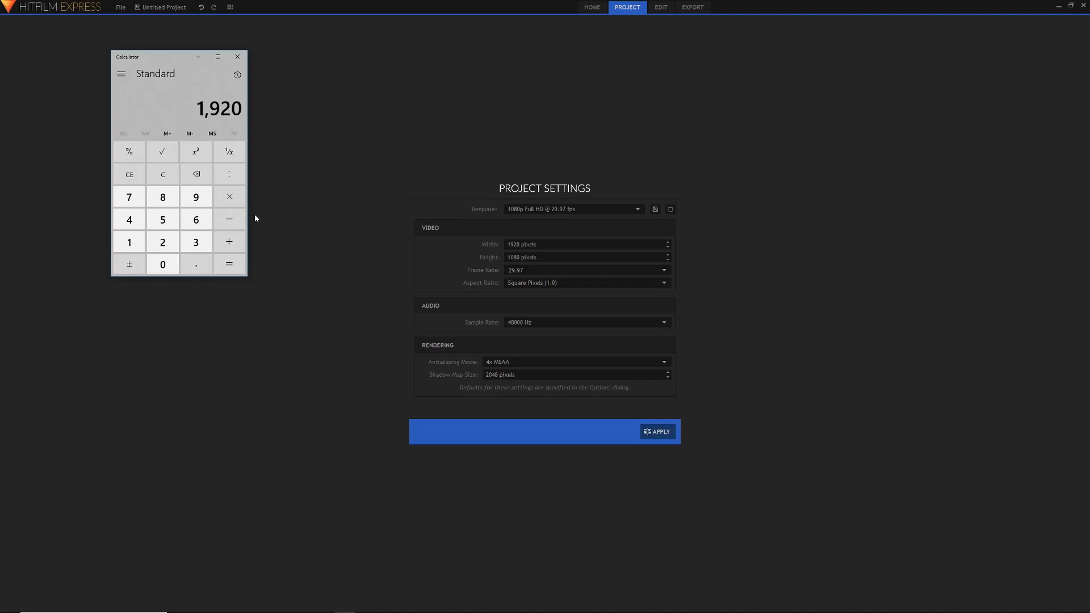
pyautogui.click(222, 183)
pyautogui.click(163, 242)
pyautogui.click(195, 264)
pyautogui.click(195, 243)
pyautogui.click(170, 221)
pyautogui.click(233, 256)
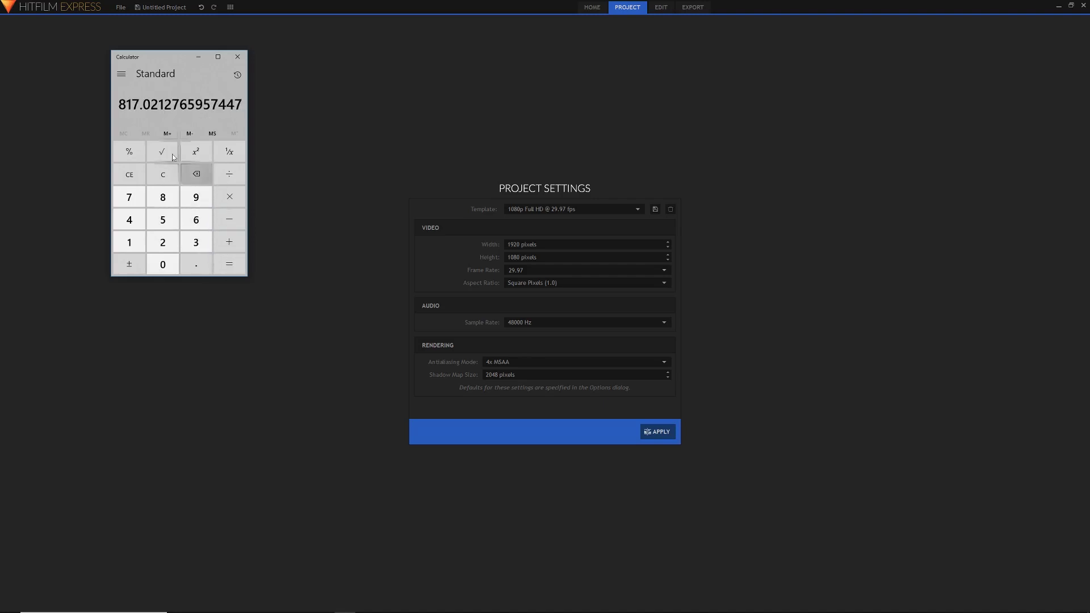
pyautogui.hotkey('alt', 'Tab')
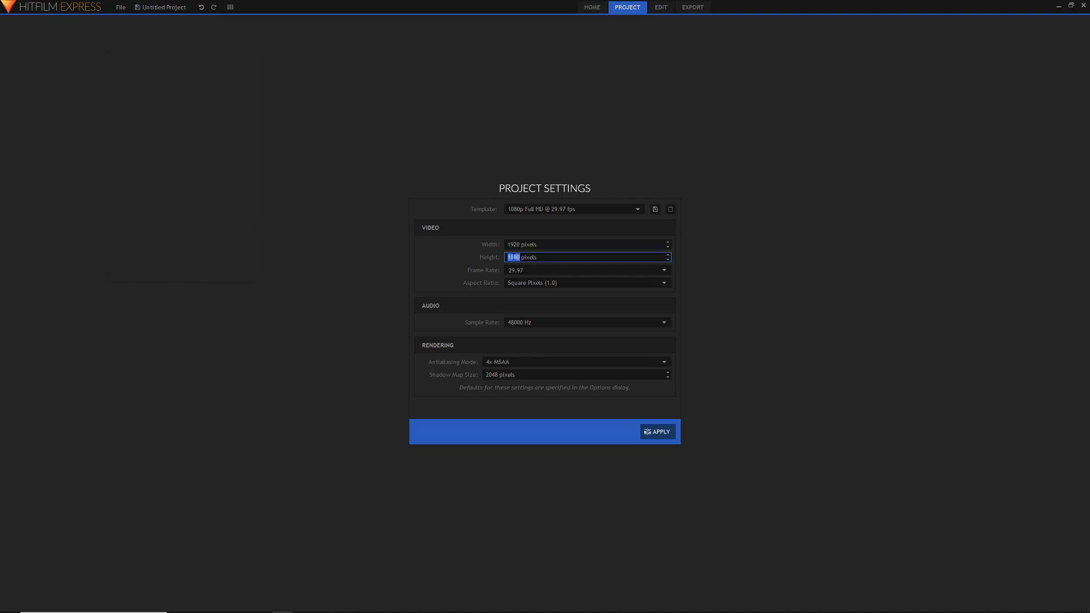
# Apply an 817-pixel project height and check the zebra clip in the wider frame
pyautogui.write('817')
pyautogui.click(653, 432)
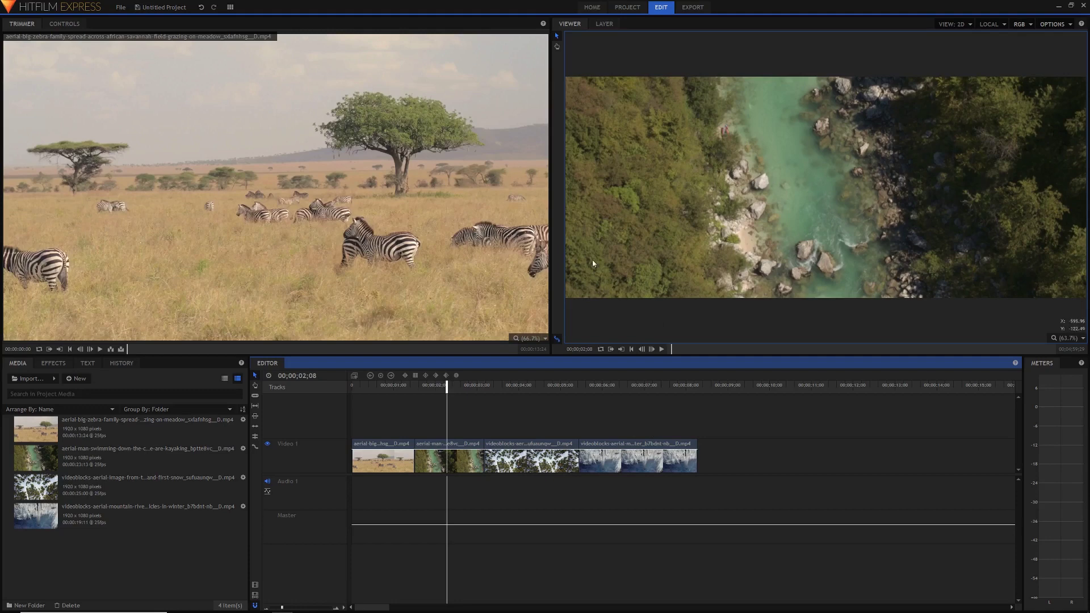
pyautogui.click(379, 390)
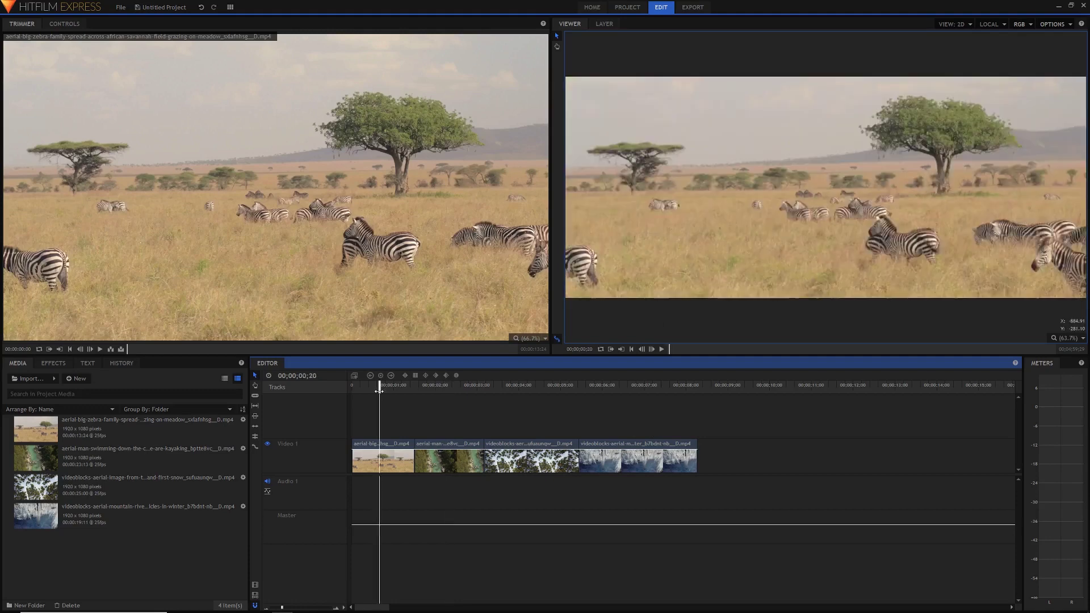
pyautogui.click(390, 445)
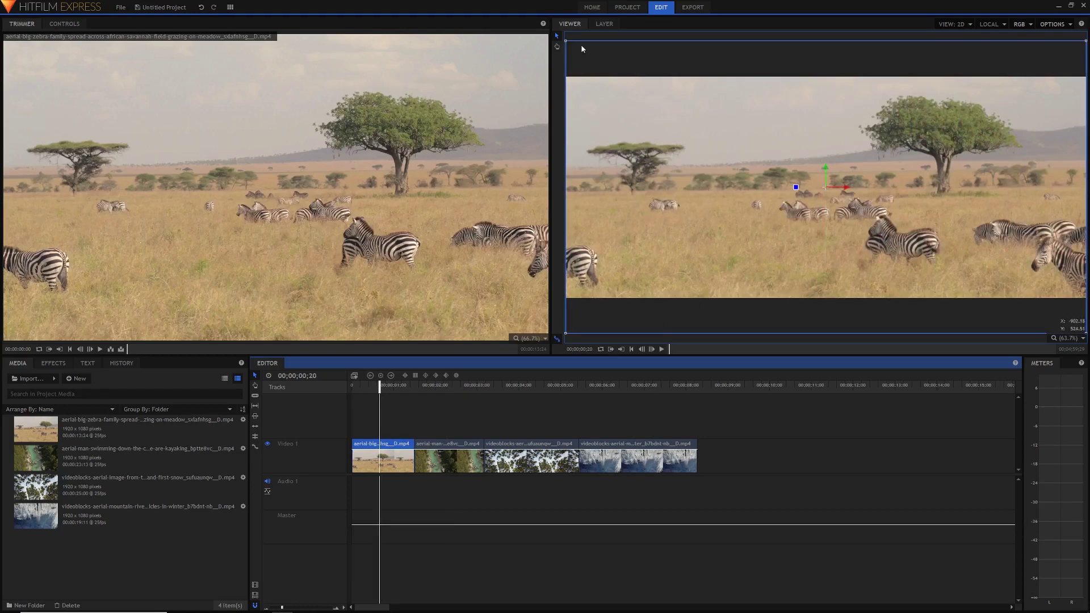
# Raise the river clip slightly in frame and preview through to the icy waterfall clip
pyautogui.click(446, 387)
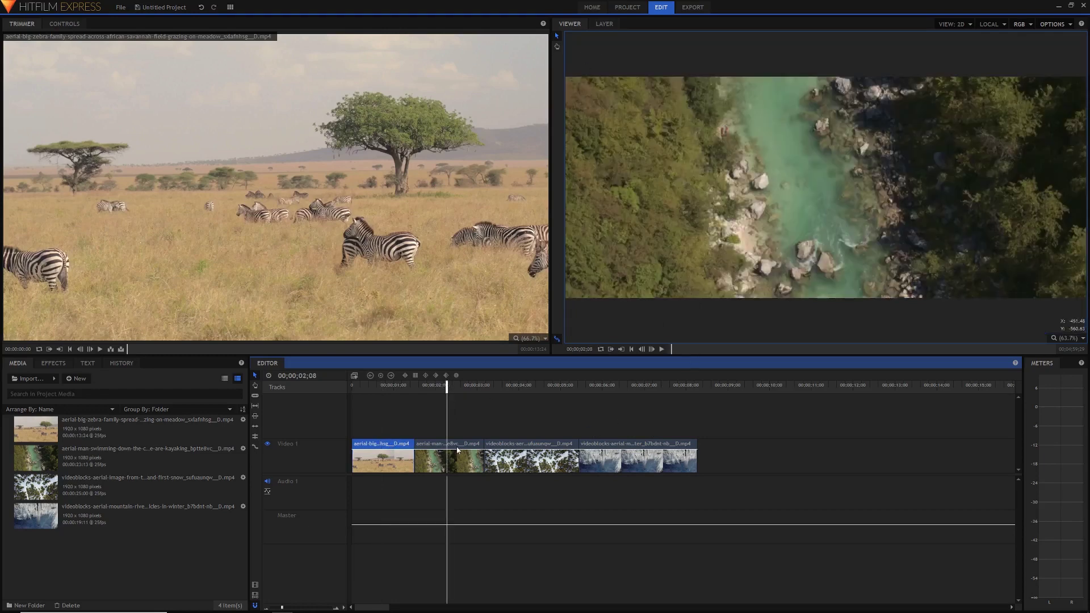
pyautogui.click(456, 449)
pyautogui.moveTo(823, 180)
pyautogui.mouseDown()
pyautogui.moveTo(819, 190)
pyautogui.moveTo(820, 165)
pyautogui.mouseUp()
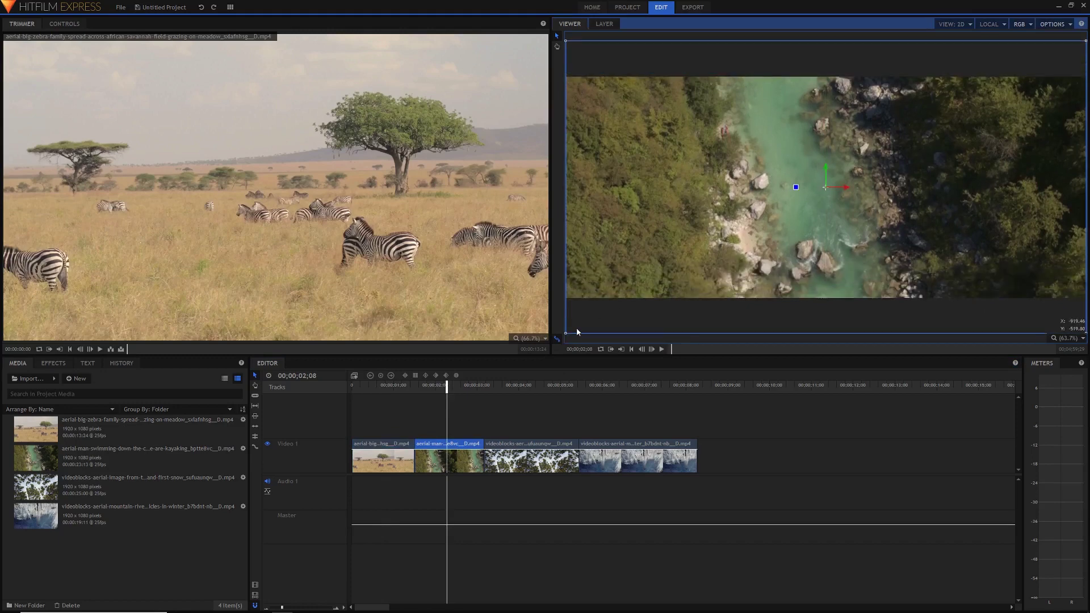
pyautogui.click(540, 396)
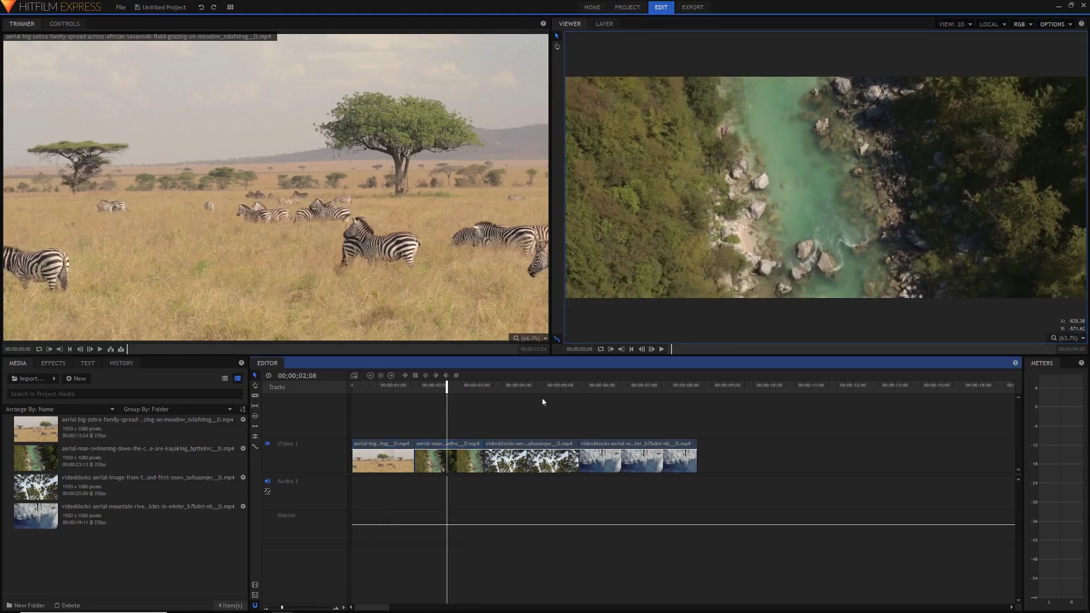
pyautogui.click(536, 387)
pyautogui.click(657, 386)
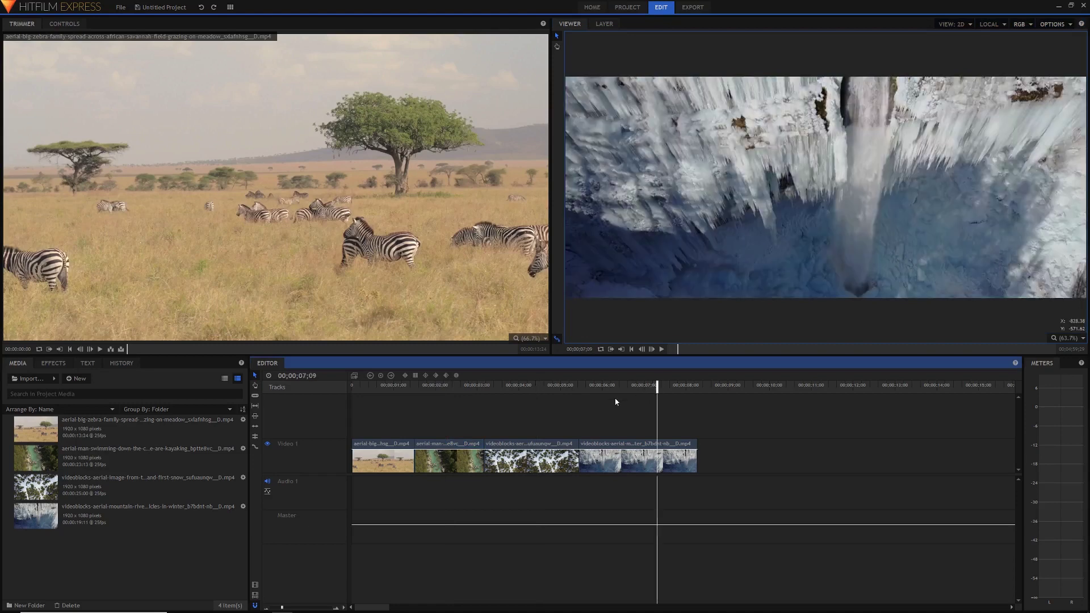
pyautogui.moveTo(610, 387); pyautogui.dragTo(675, 398)
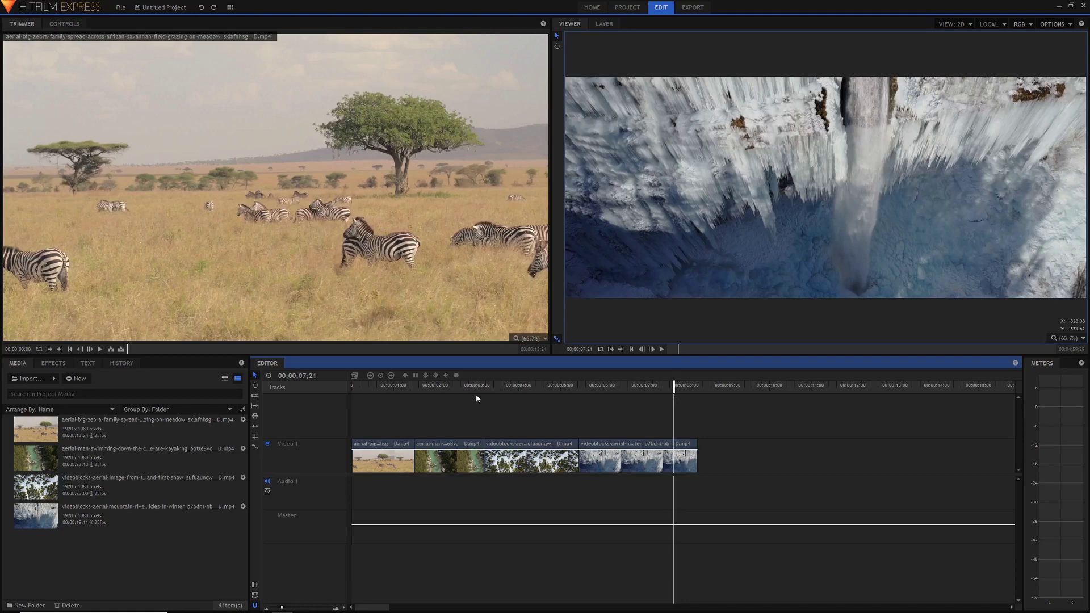
# Change the Custom project height from 817 back to 1080 and apply it
pyautogui.click(620, 12)
pyautogui.click(534, 210)
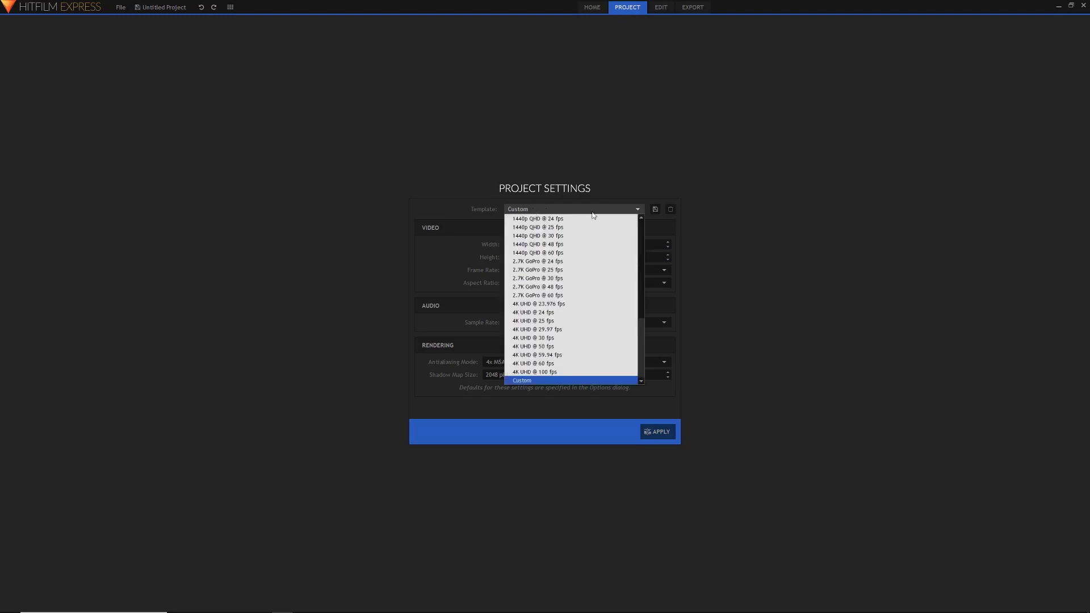
pyautogui.click(546, 210)
pyautogui.doubleClick(506, 258)
pyautogui.write('1080 pixels')
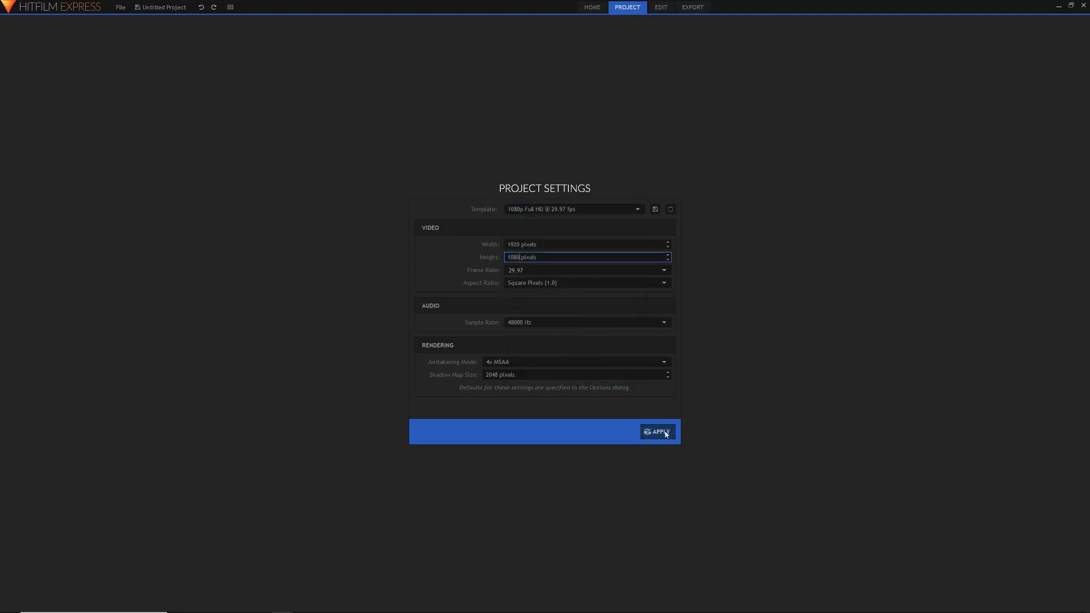
pyautogui.click(659, 432)
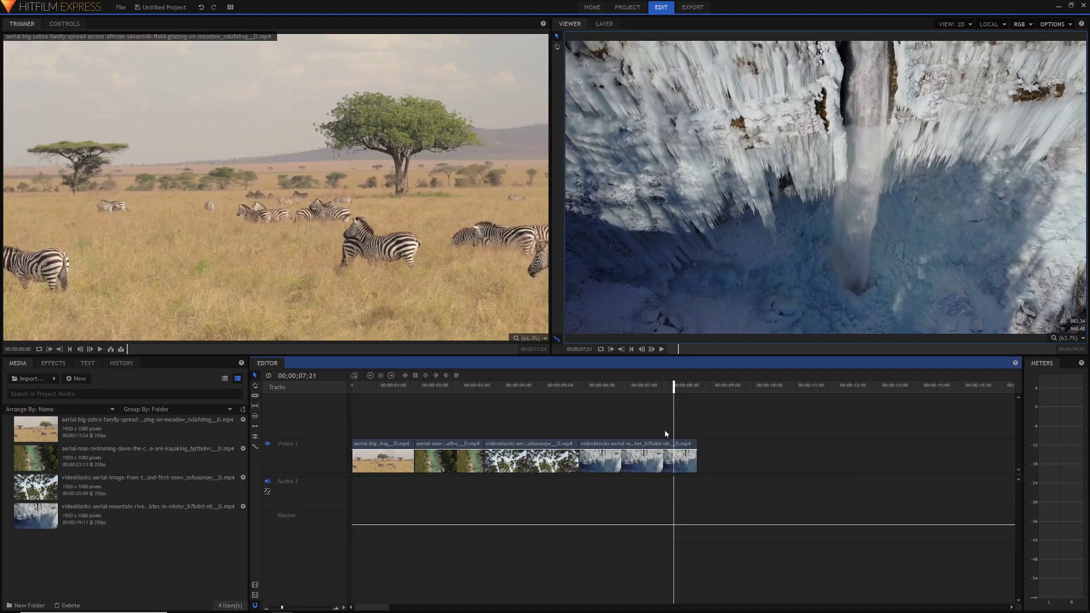
# Preview into the snowy forest clip, return the playhead to the start, and show the effects library
pyautogui.moveTo(398, 393); pyautogui.dragTo(560, 391)
pyautogui.moveTo(447, 395); pyautogui.dragTo(325, 401)
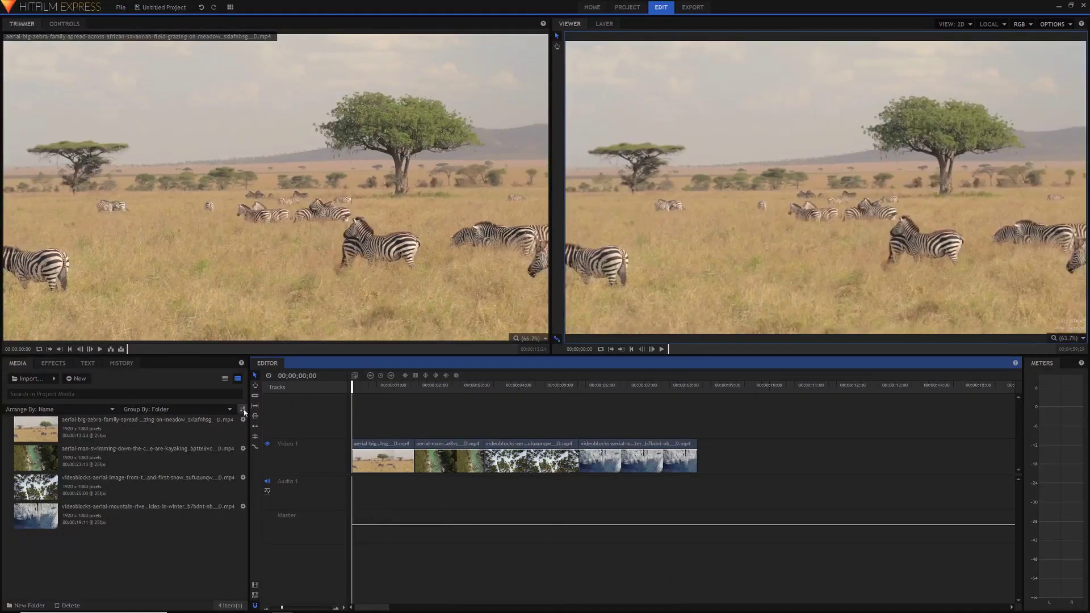
pyautogui.click(54, 363)
pyautogui.click(44, 379)
pyautogui.write('letter')
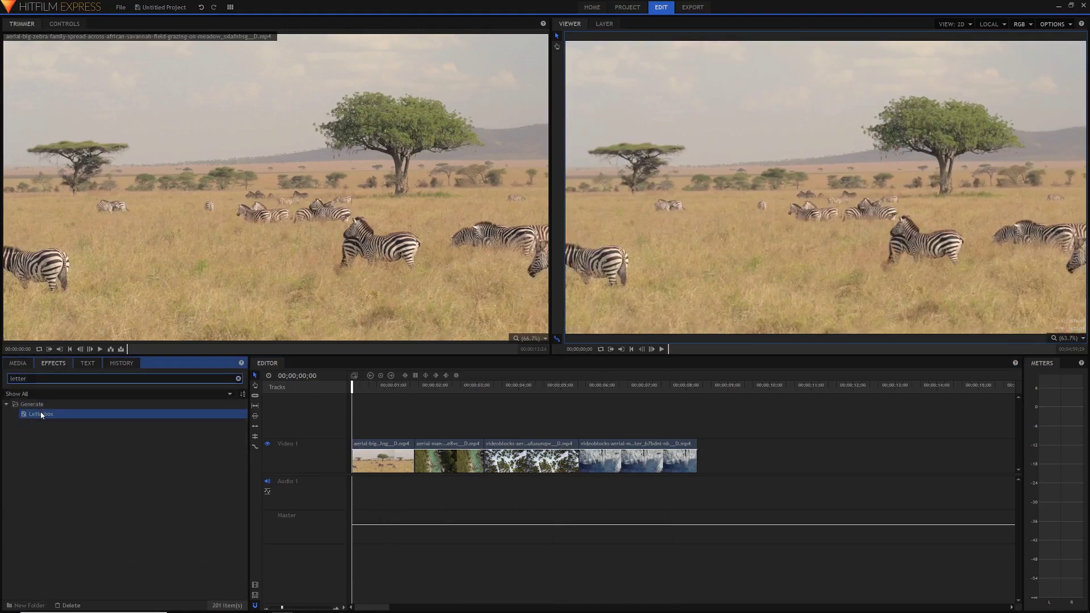
pyautogui.moveTo(41, 415); pyautogui.dragTo(390, 455)
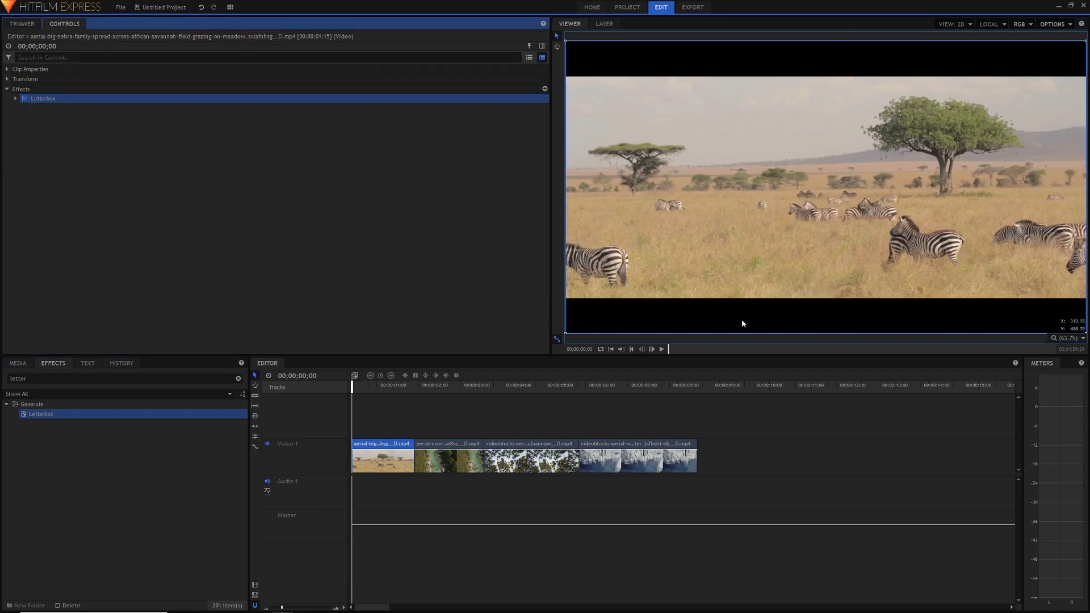
pyautogui.click(15, 98)
pyautogui.click(278, 128)
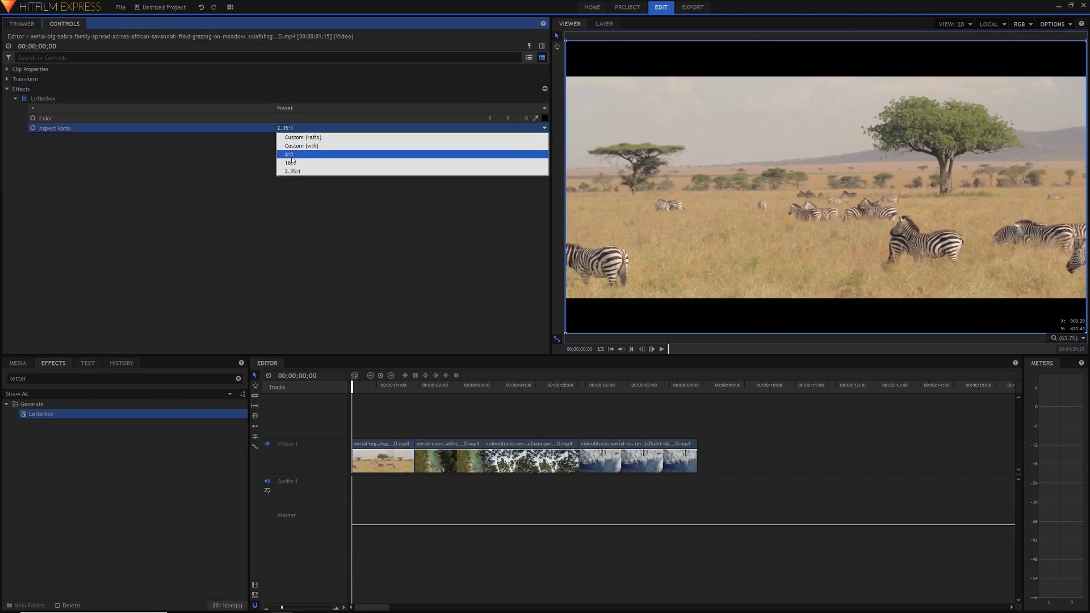
pyautogui.click(230, 173)
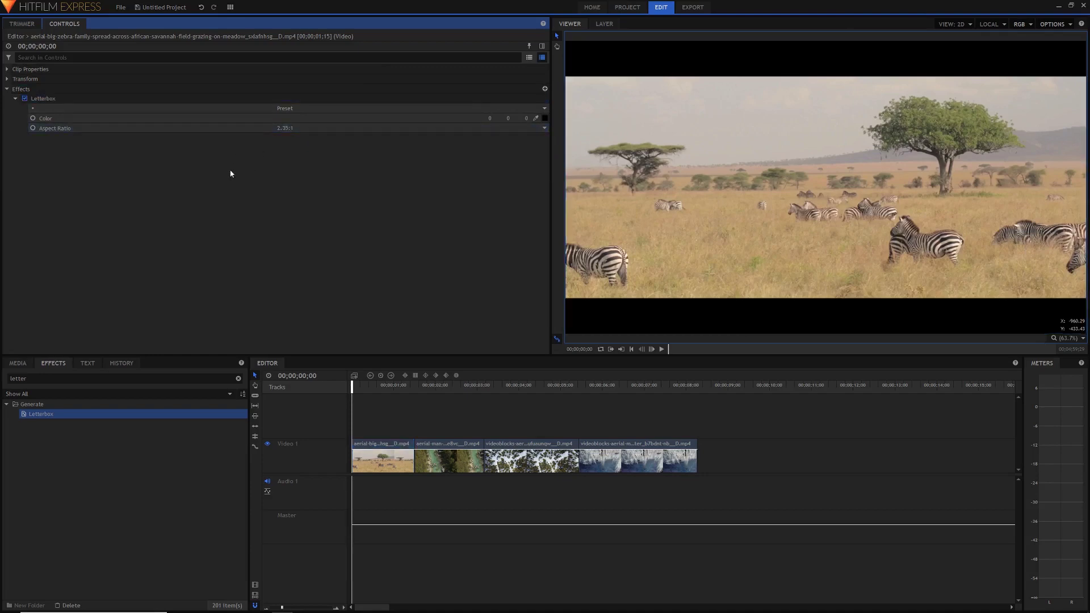
pyautogui.click(380, 446)
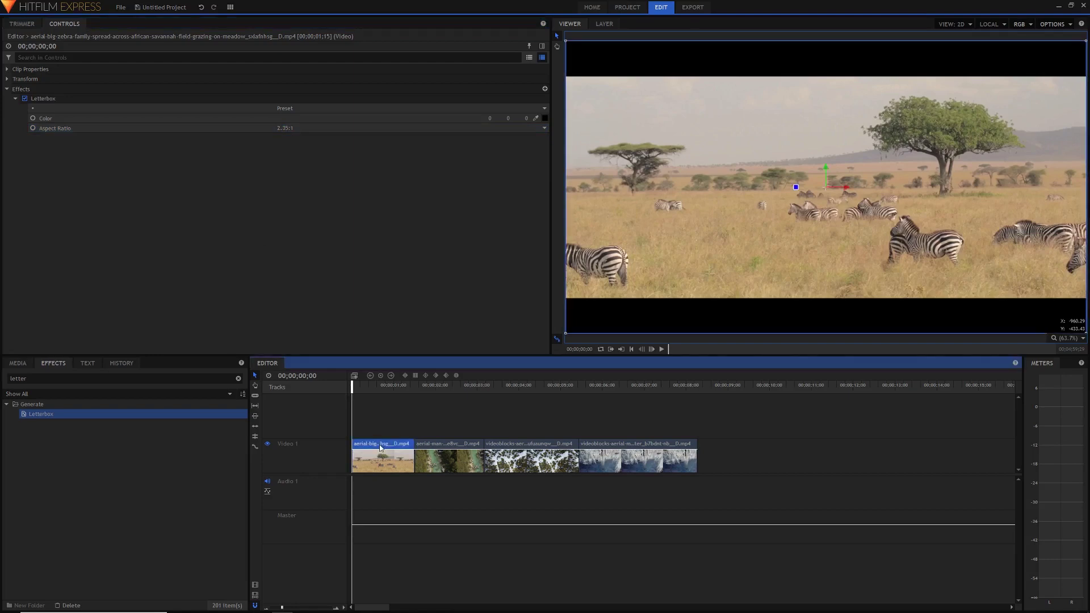
pyautogui.moveTo(444, 396); pyautogui.dragTo(529, 392)
pyautogui.moveTo(627, 391); pyautogui.dragTo(467, 419)
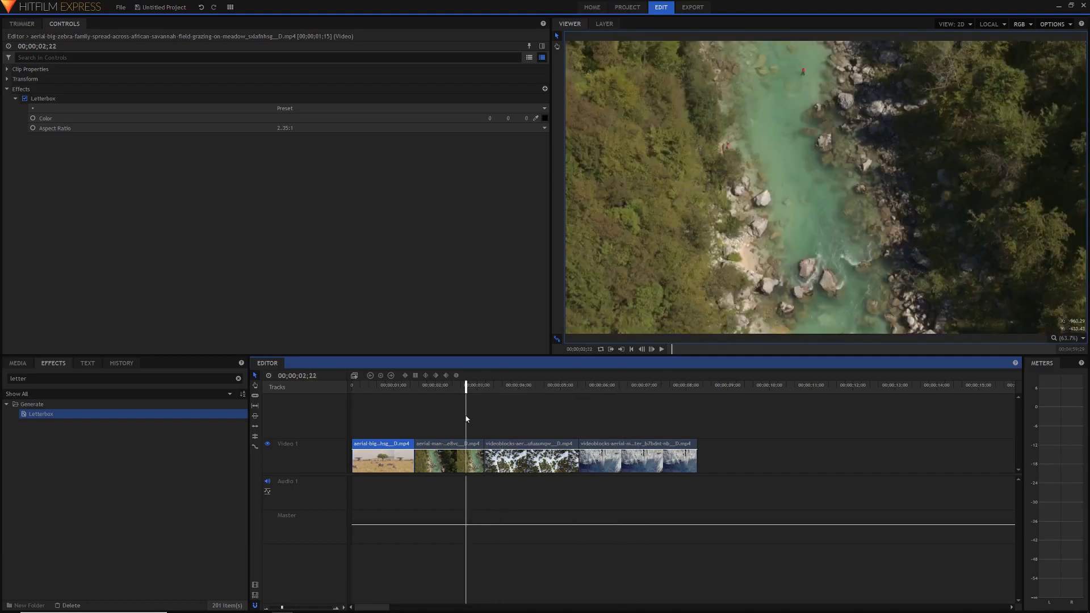
pyautogui.click(386, 386)
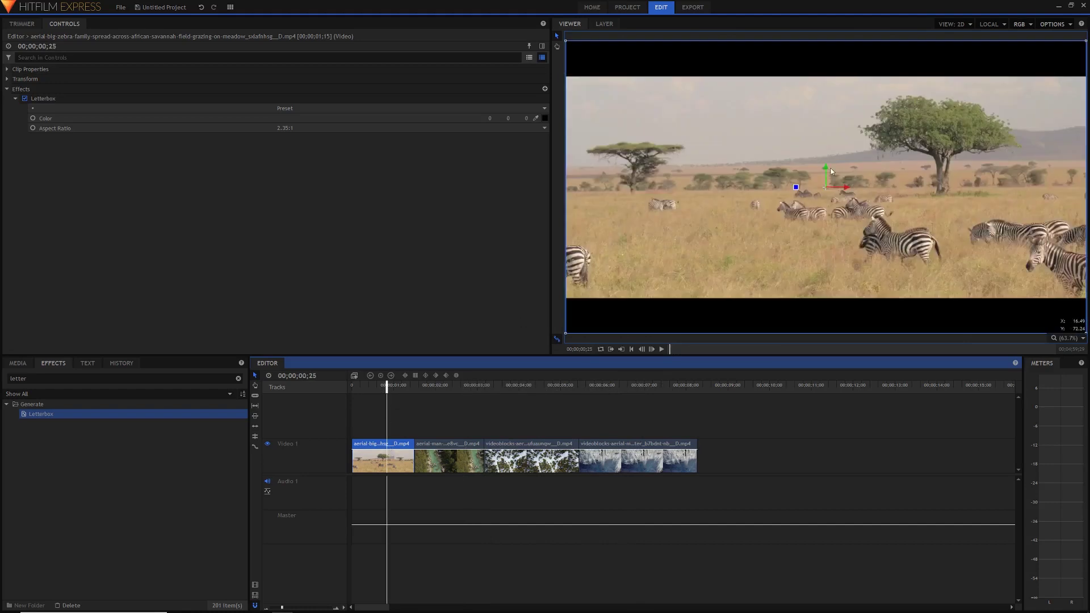
pyautogui.moveTo(825, 167); pyautogui.dragTo(828, 142)
pyautogui.hotkey('ctrl', 'z')
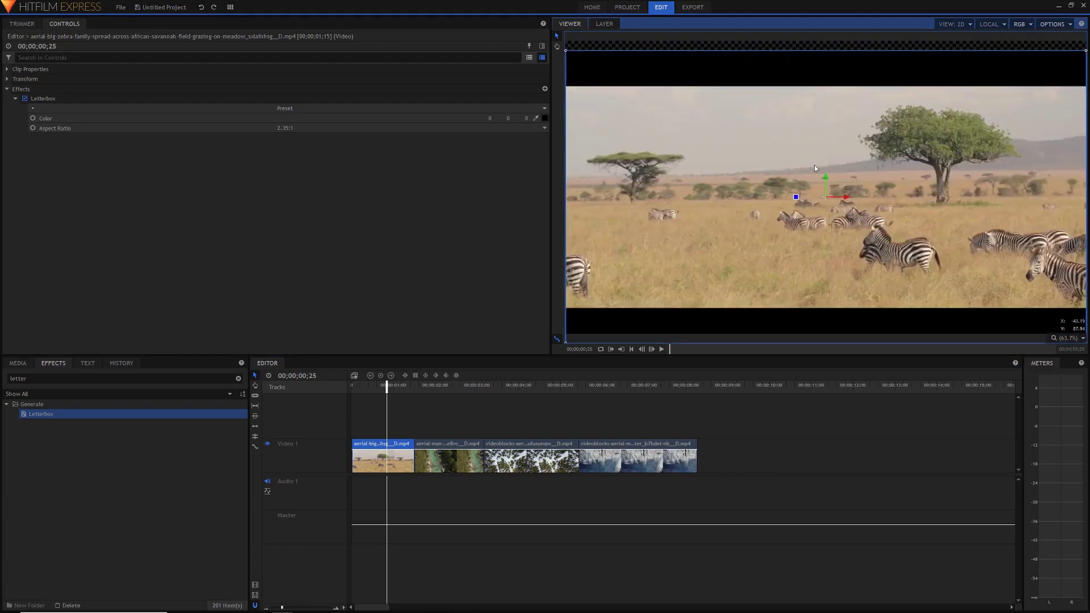
pyautogui.hotkey('ctrl', 'z')
pyautogui.click(453, 433)
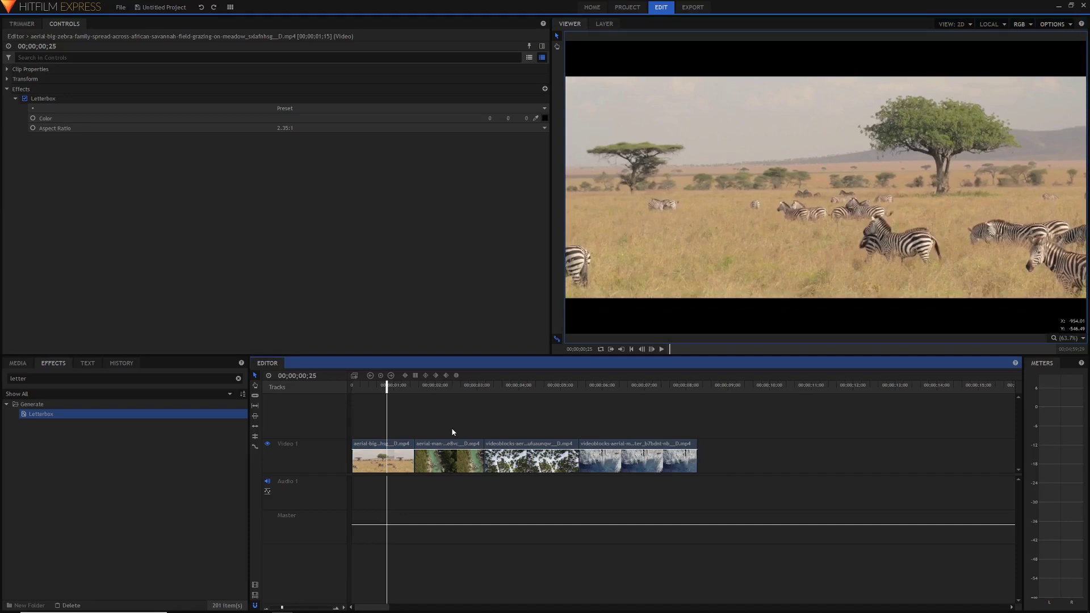
pyautogui.click(60, 99)
pyautogui.press('Delete')
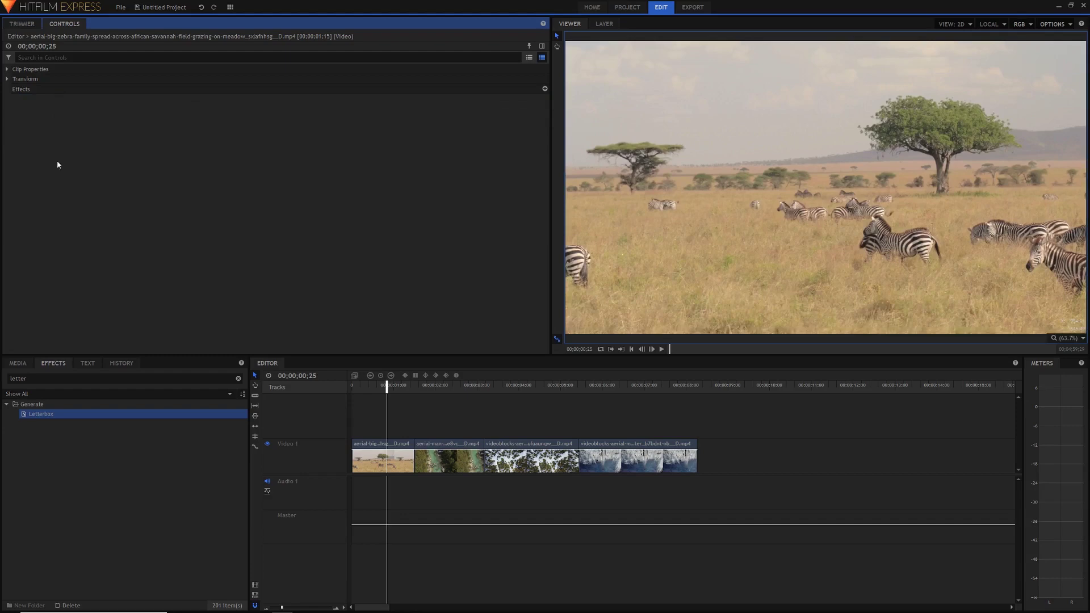
# Make a new plane named 'Letterbox Plane' in the Media panel, keeping its colour white
pyautogui.click(19, 363)
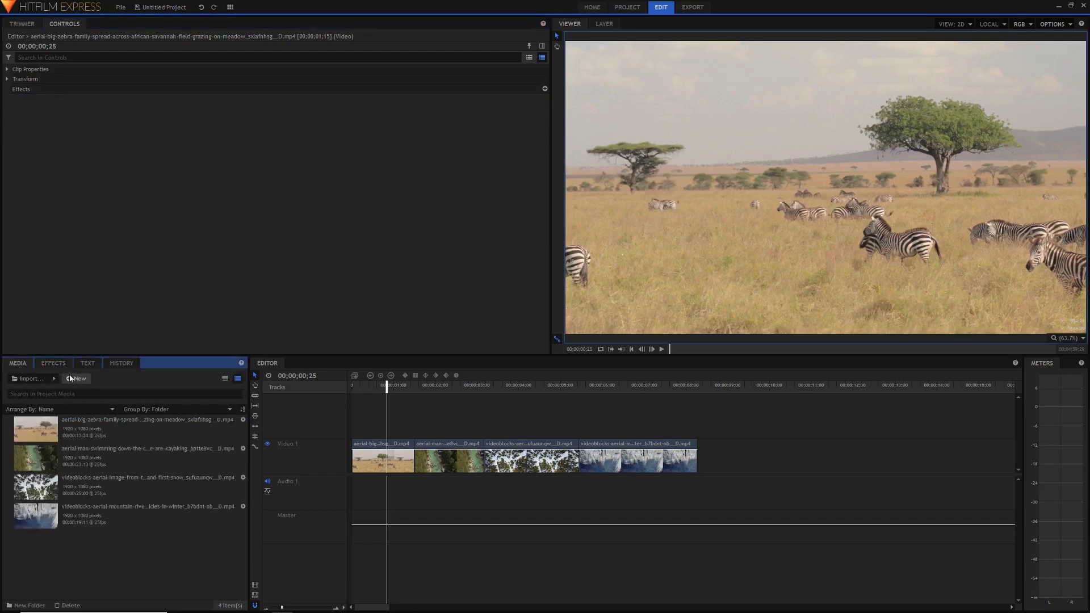
pyautogui.click(70, 379)
pyautogui.click(78, 401)
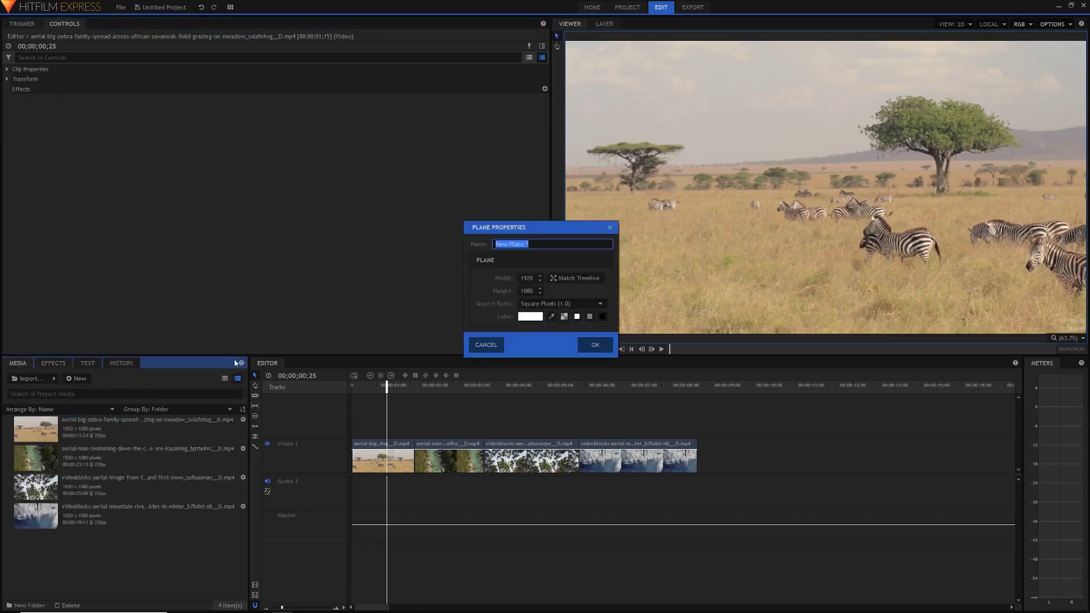
pyautogui.write('Letterbox Plane')
pyautogui.click(589, 317)
pyautogui.click(603, 317)
pyautogui.click(577, 316)
pyautogui.click(591, 343)
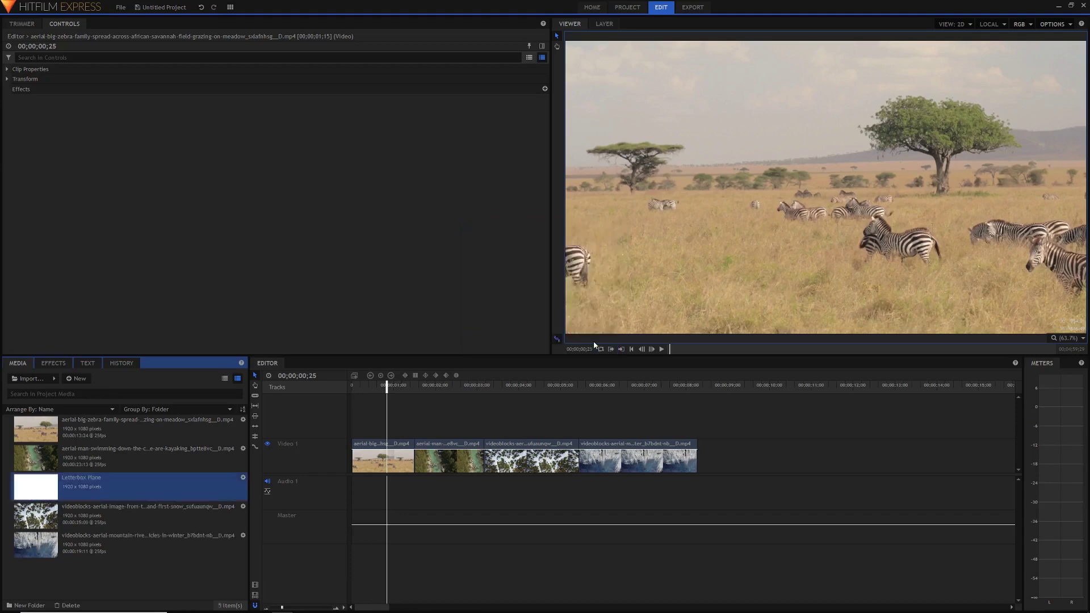
# Put Letterbox Plane on a new track above the clips, renamed 'Letterbox'
pyautogui.moveTo(65, 482); pyautogui.dragTo(353, 429)
pyautogui.rightClick(299, 432)
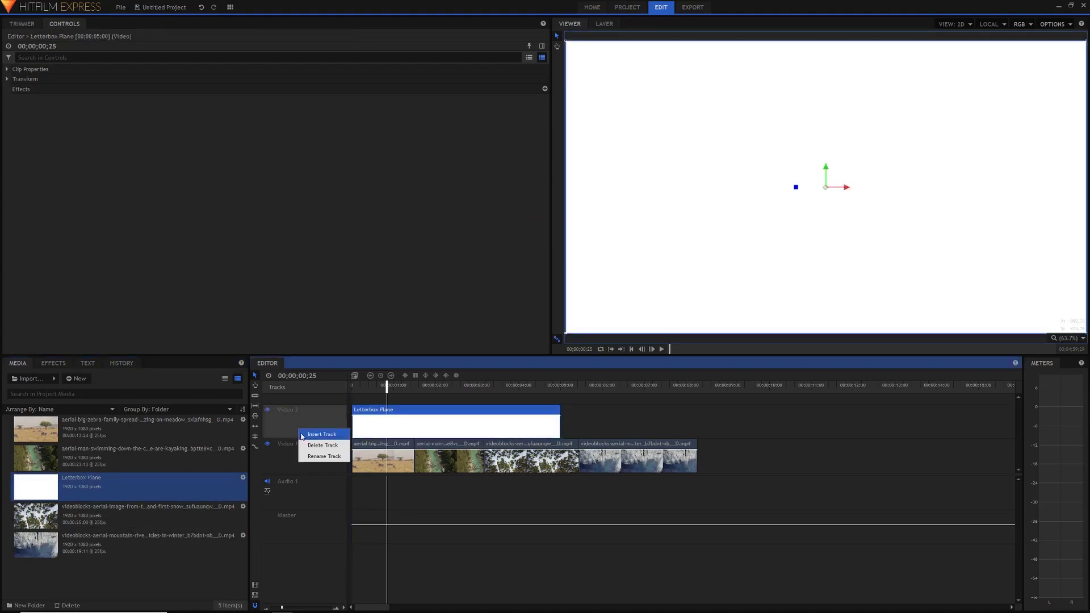
pyautogui.click(317, 455)
pyautogui.write('Letterbox')
pyautogui.press('Return')
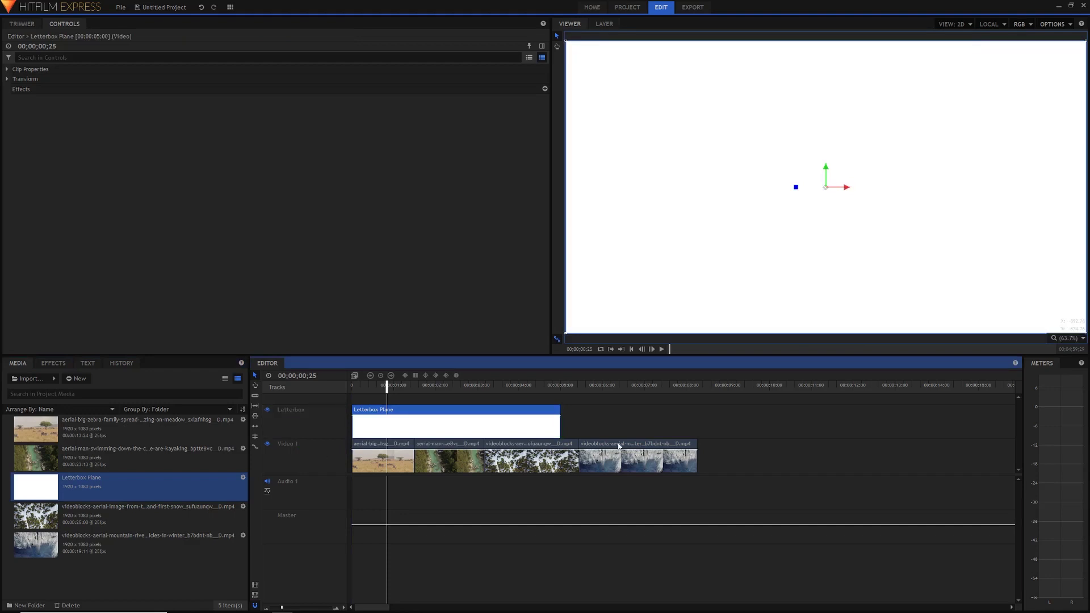
# Extend the plane to the end of the last clip and apply the Letterbox effect to it
pyautogui.moveTo(561, 423); pyautogui.dragTo(696, 424)
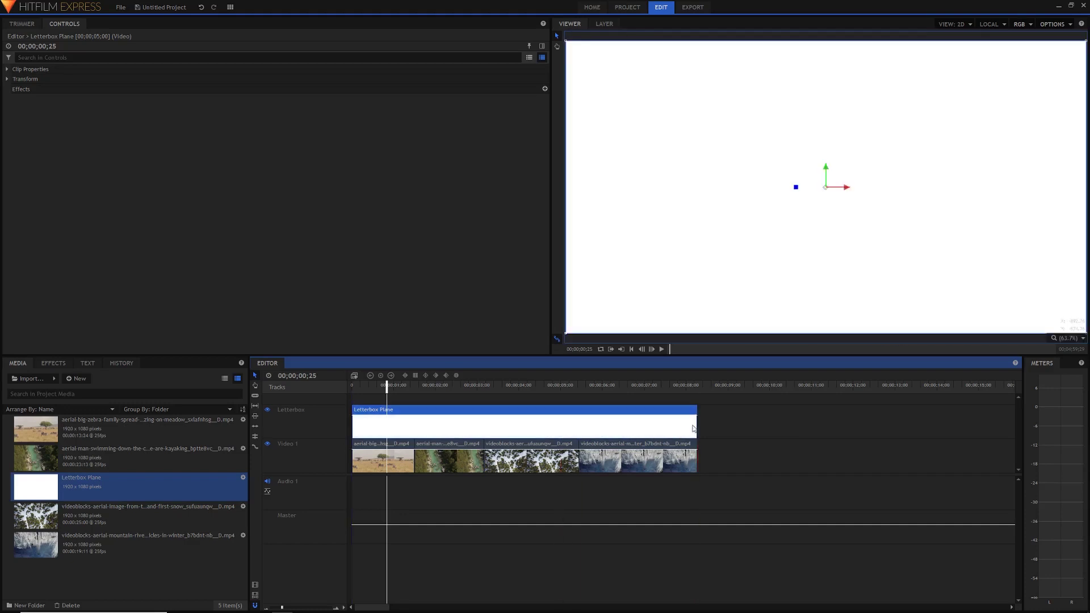
pyautogui.click(63, 364)
pyautogui.moveTo(56, 421); pyautogui.dragTo(374, 413)
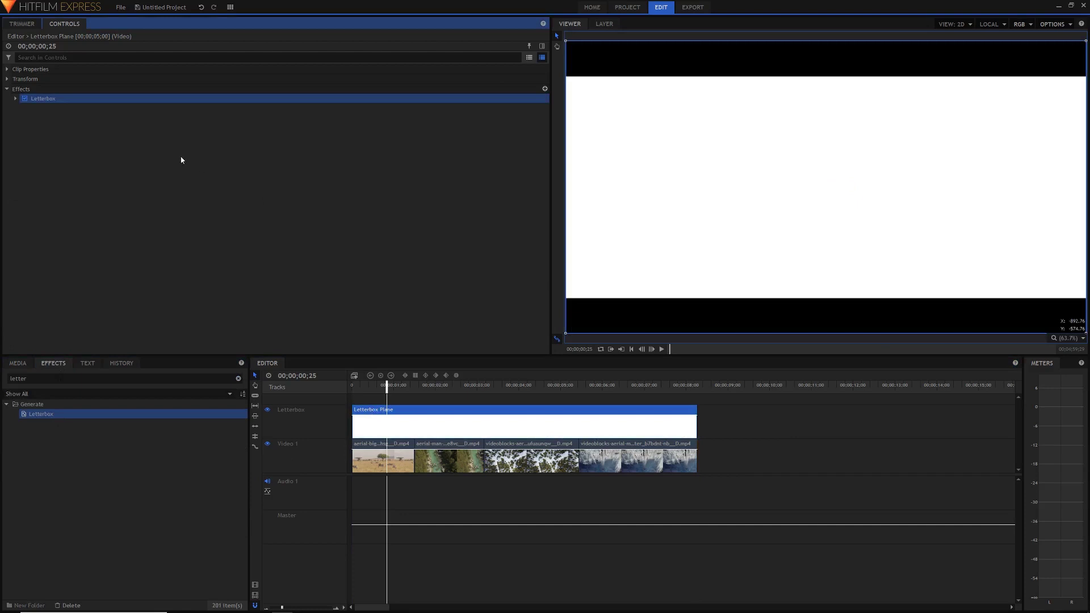
# Set the Letterbox Plane's blend mode to Darken in its clip properties
pyautogui.click(7, 69)
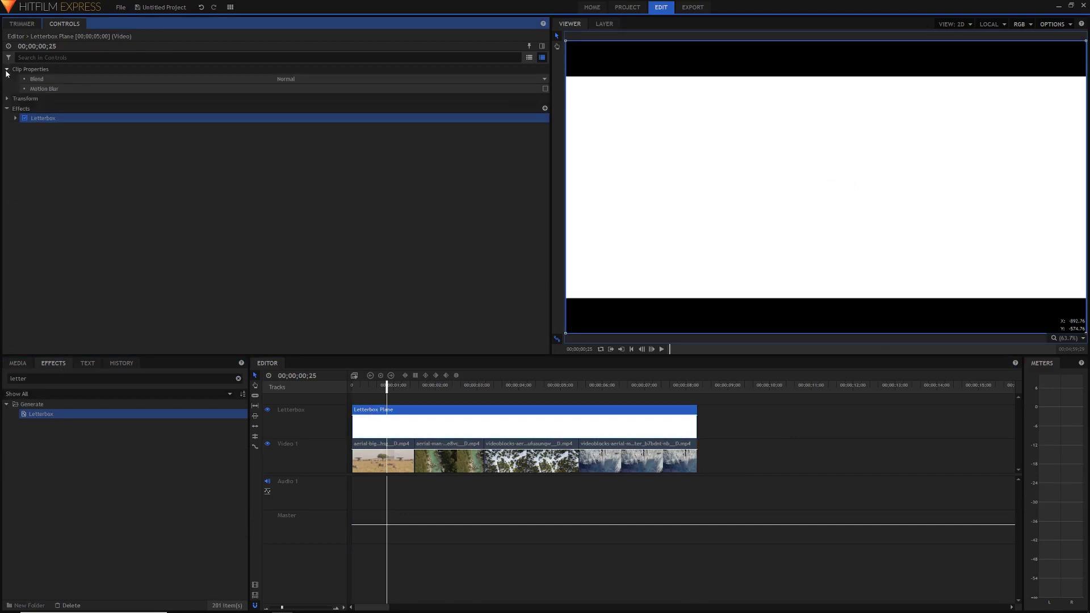
pyautogui.click(306, 79)
pyautogui.click(300, 132)
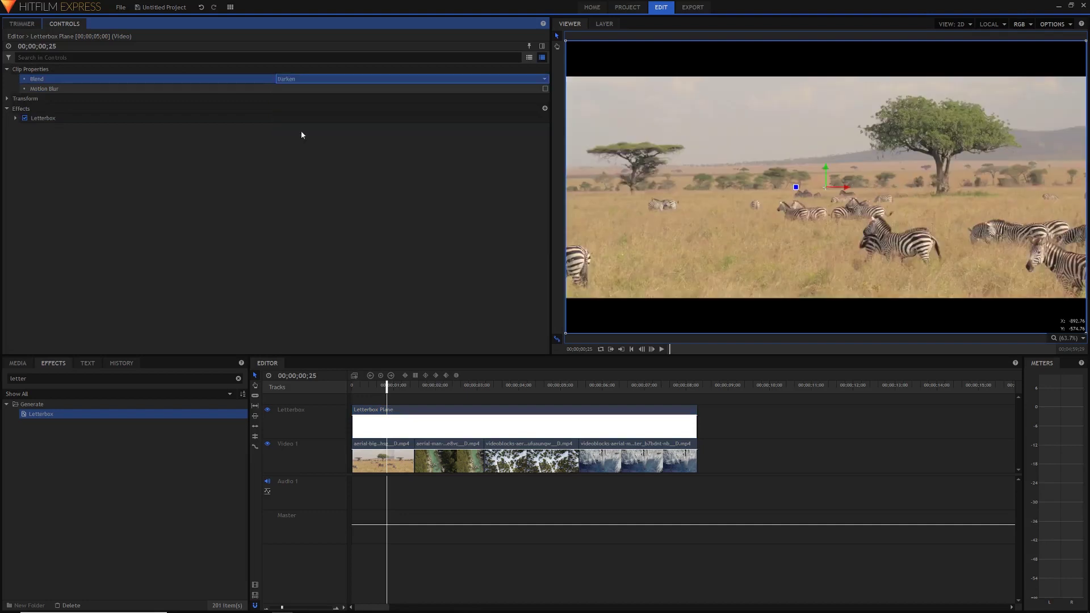
pyautogui.click(307, 144)
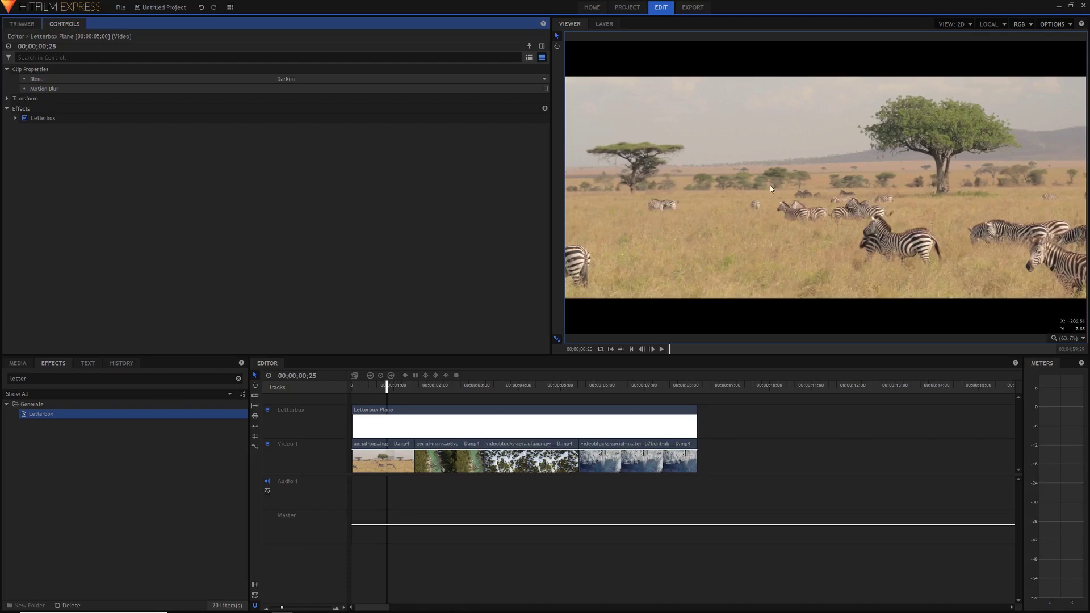
# Play the sequence to check the bars and nudge the river footage down in frame
pyautogui.press('space')
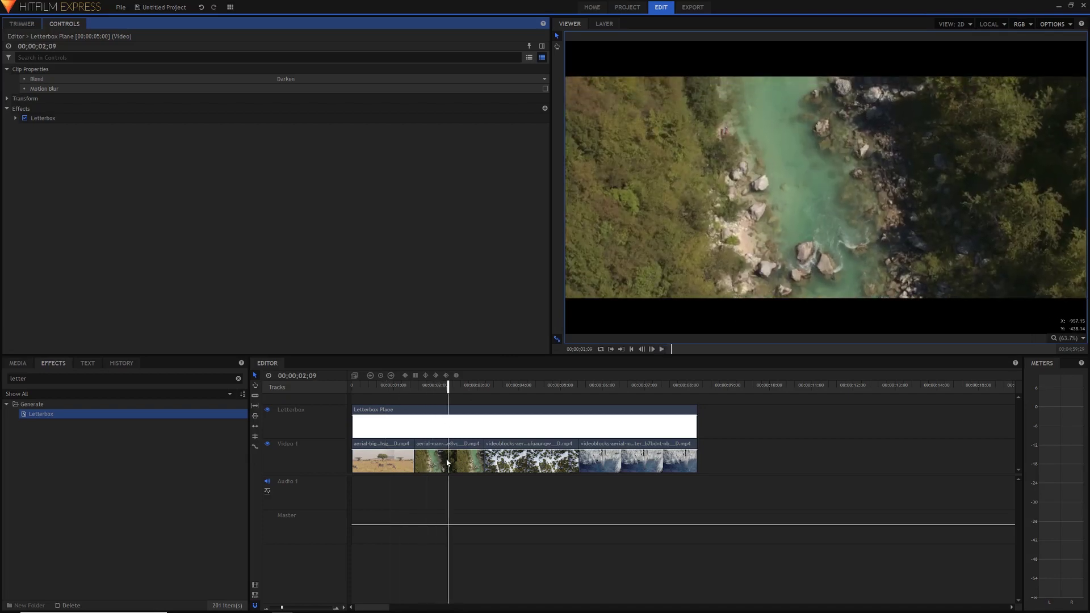
pyautogui.click(447, 463)
pyautogui.moveTo(826, 174); pyautogui.dragTo(820, 205)
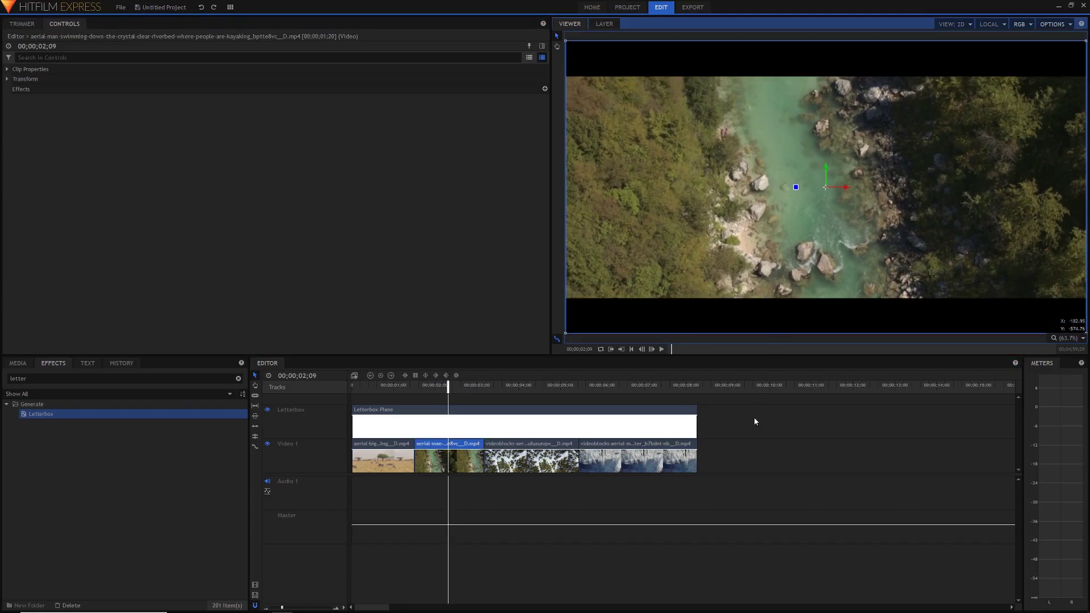